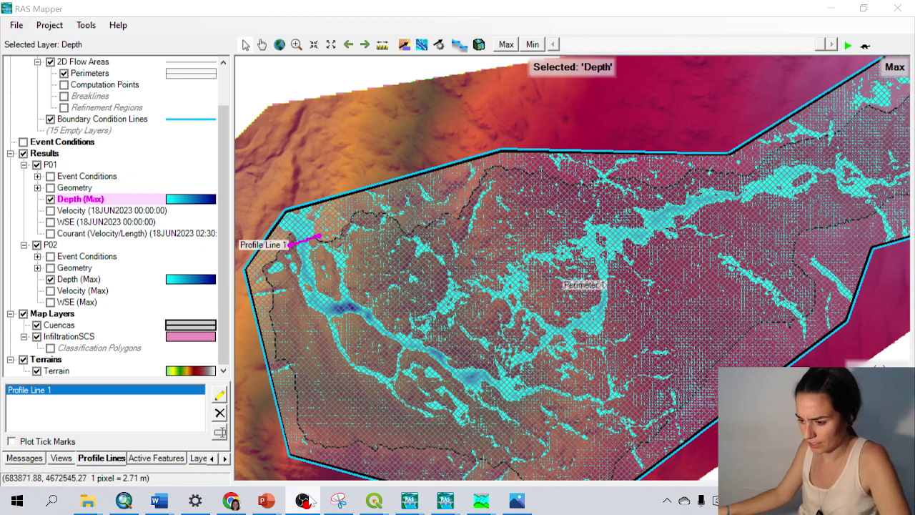
# Step: In QGIS, review the AOI layer's attribute table and then close it
pyautogui.moveTo(374, 501)
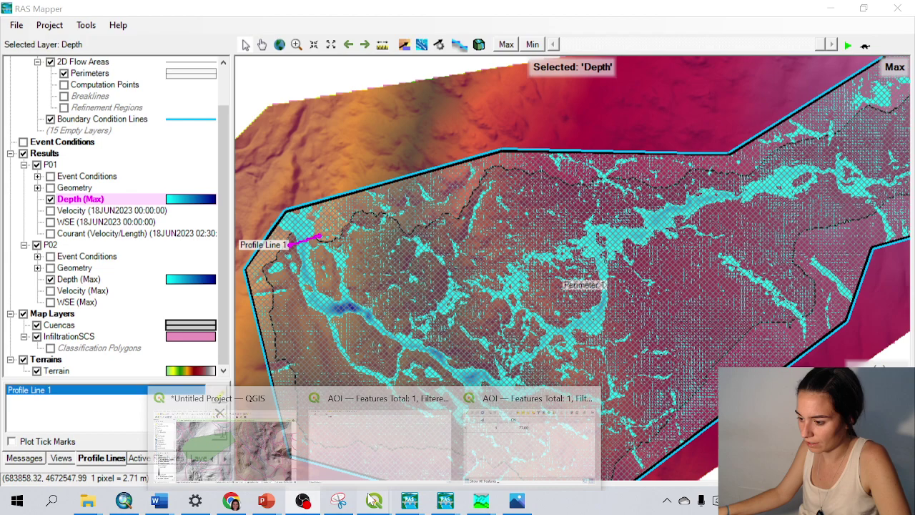
pyautogui.click(375, 447)
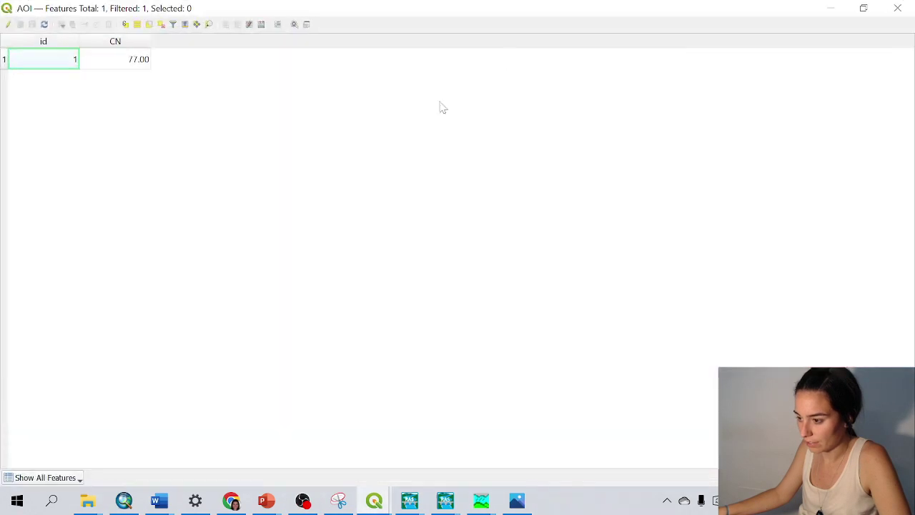
pyautogui.click(897, 8)
pyautogui.moveTo(374, 501)
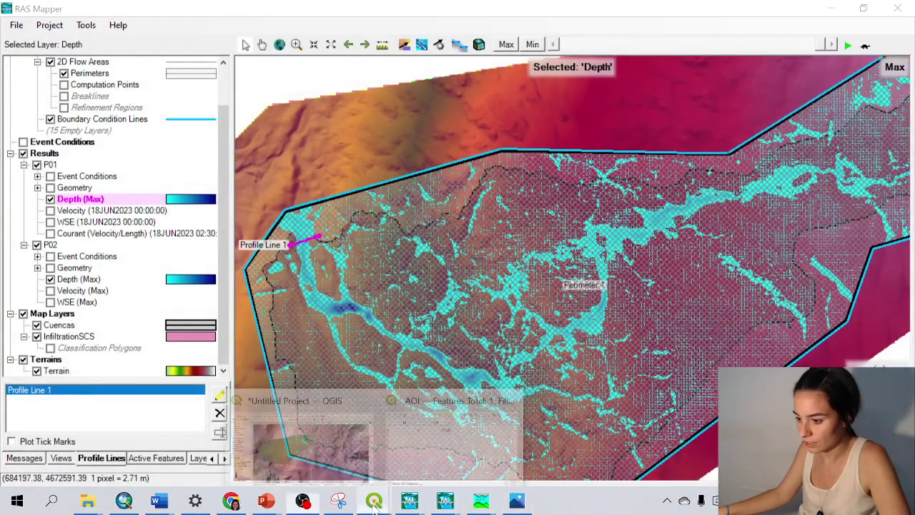
pyautogui.click(316, 451)
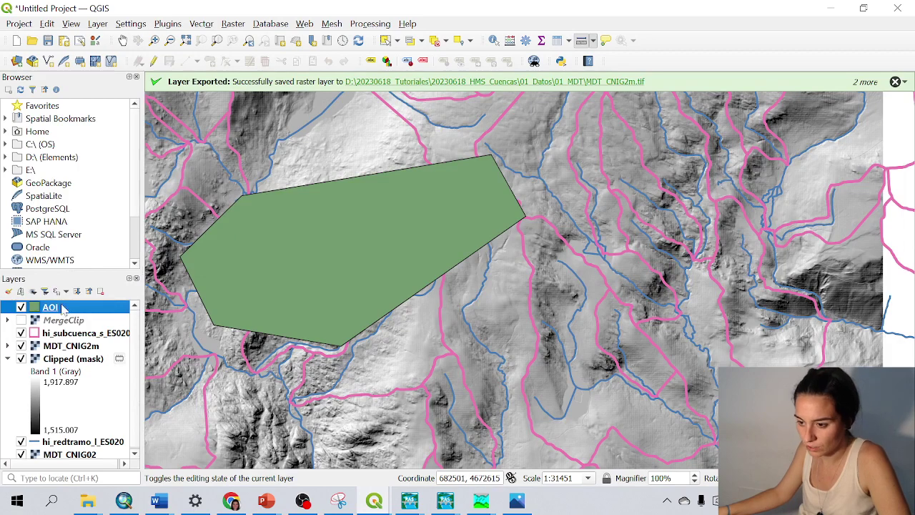
pyautogui.rightClick(63, 309)
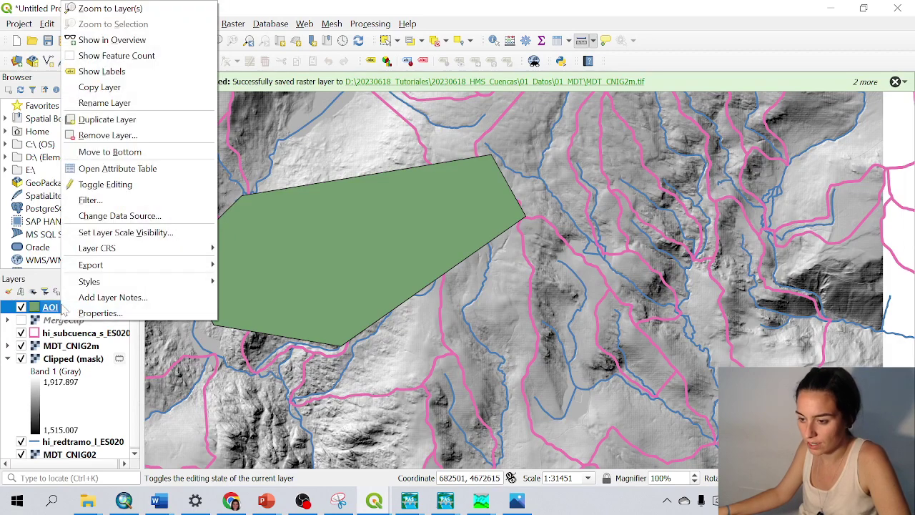
pyautogui.click(117, 169)
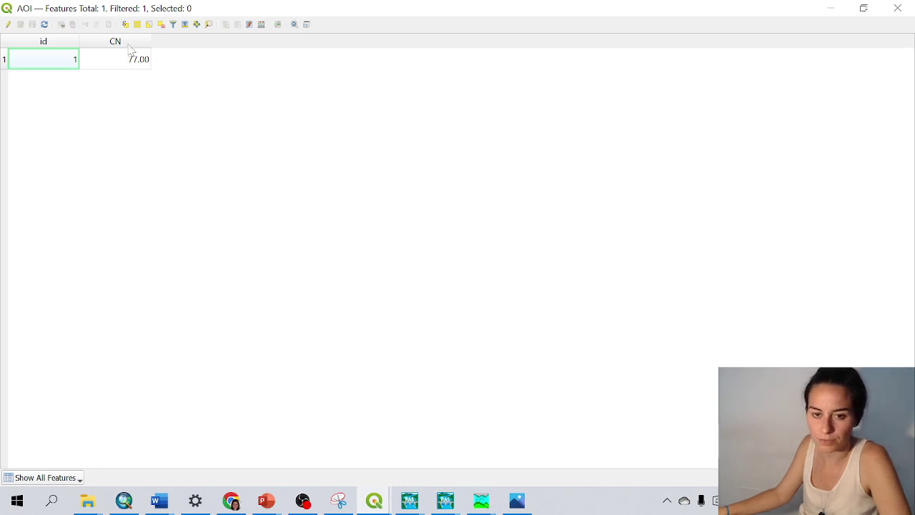
pyautogui.click(898, 8)
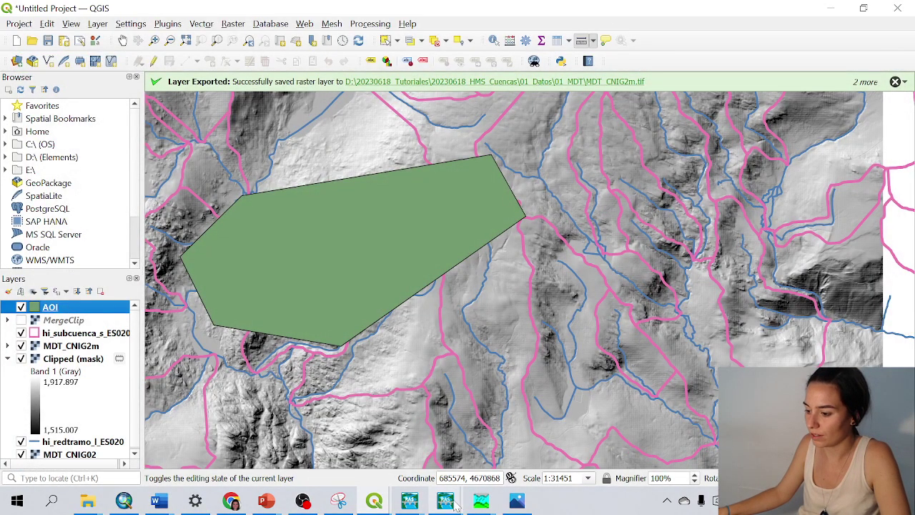
# Step: Back in RAS Mapper, remove the InfiltrationSCS layer and open the Map Layers new-layer menu
pyautogui.moveTo(455, 505)
pyautogui.moveTo(374, 501)
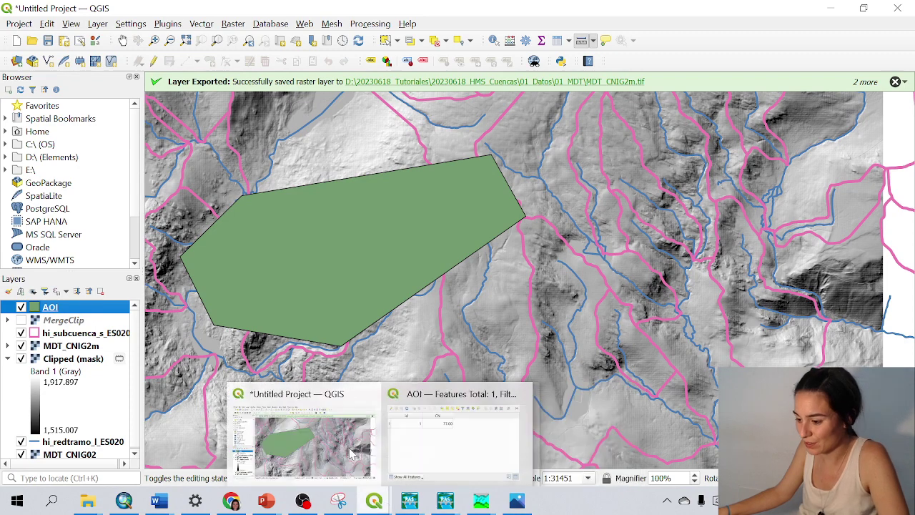
pyautogui.moveTo(410, 501)
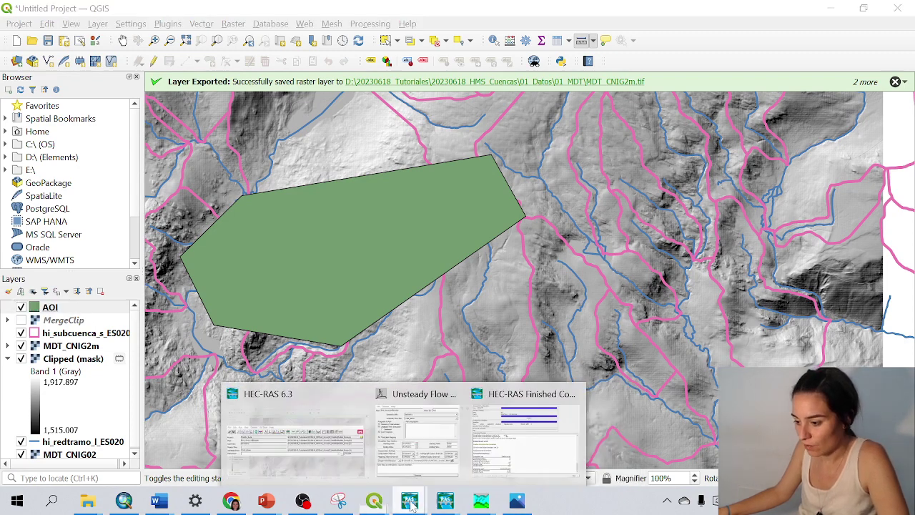
pyautogui.click(286, 438)
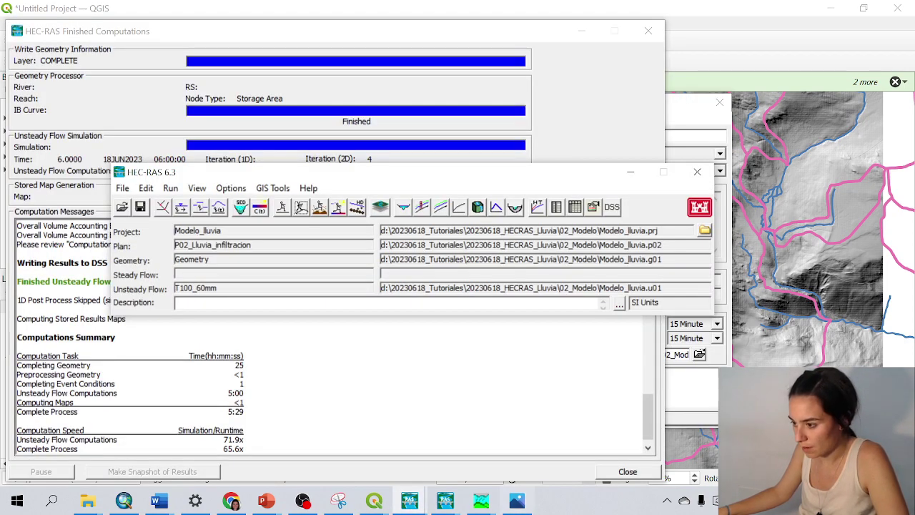
pyautogui.click(381, 208)
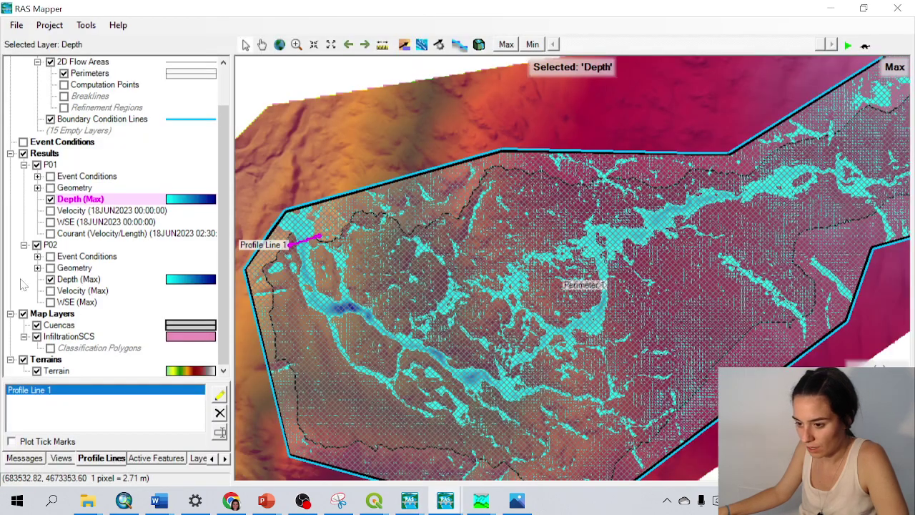
pyautogui.rightClick(57, 338)
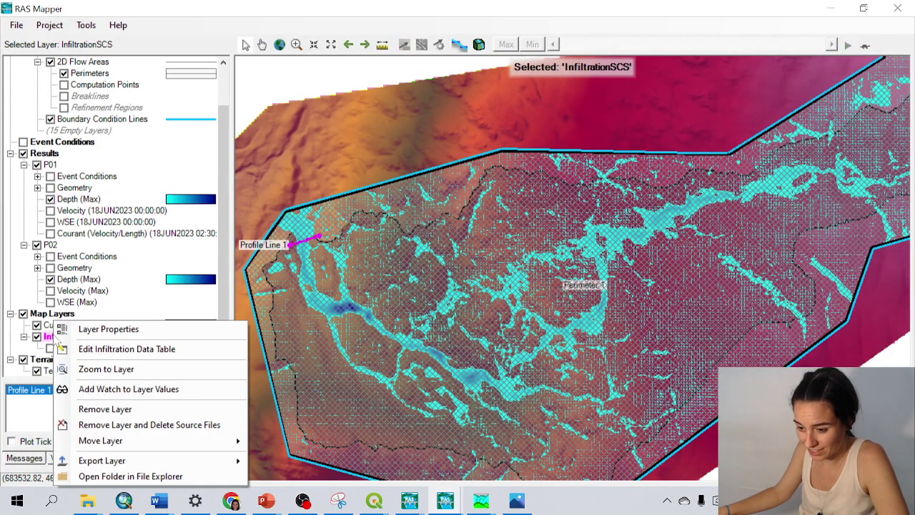
pyautogui.click(98, 410)
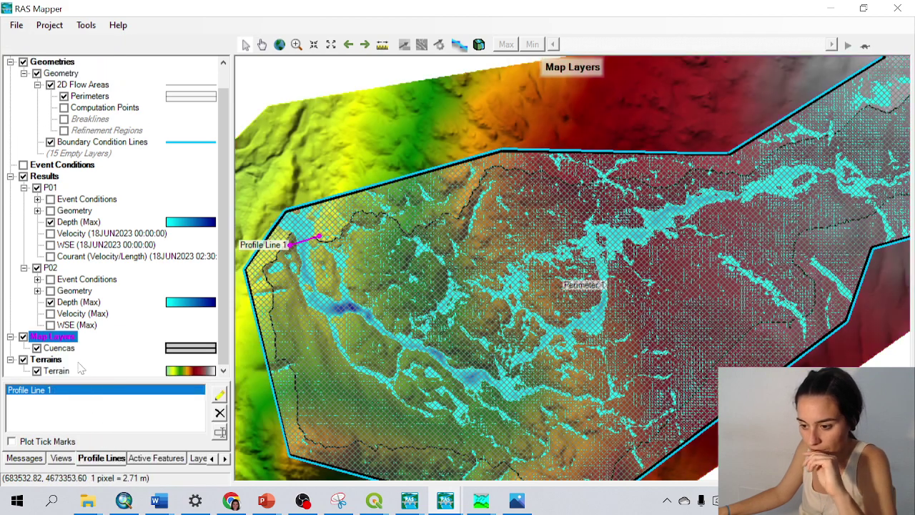
pyautogui.rightClick(57, 339)
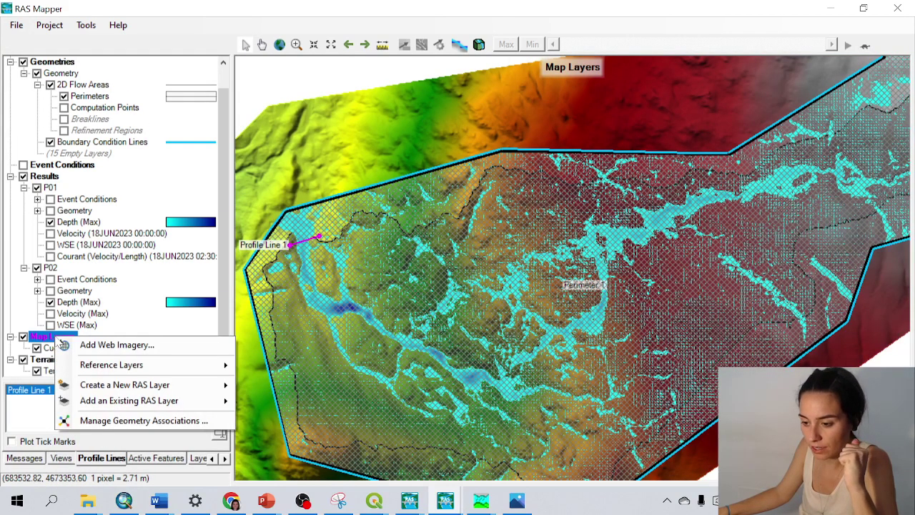
pyautogui.moveTo(105, 385)
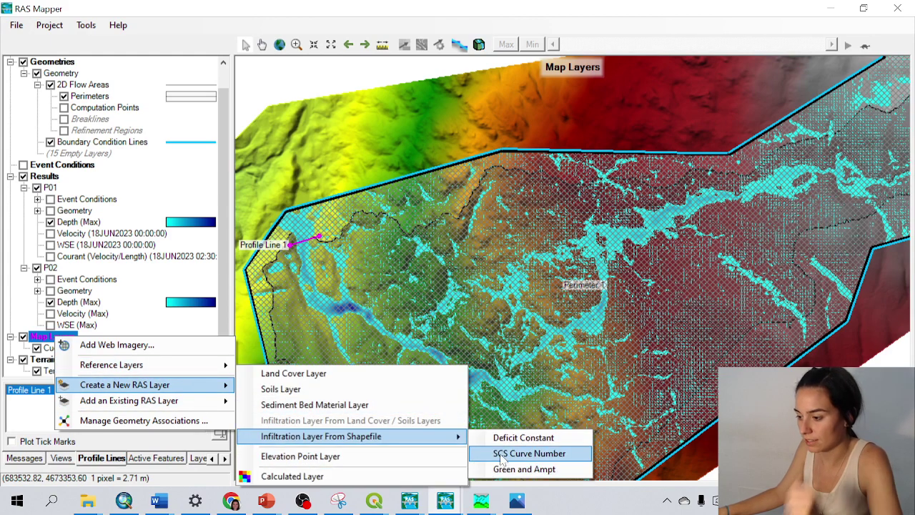
# Step: Start an SCS Curve Number layer using 20230618_HMS_Cuencas\01_Datos\02_AOI\AOI.shp as input
pyautogui.click(529, 453)
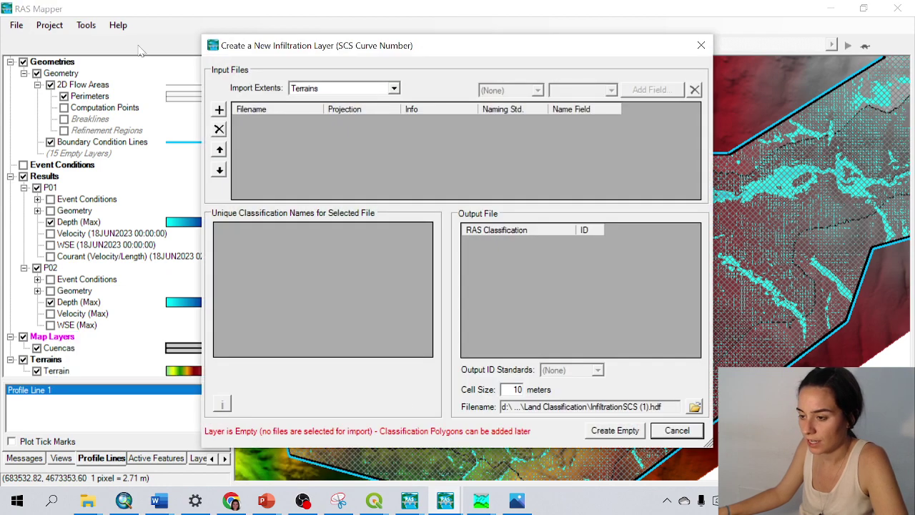
pyautogui.click(219, 110)
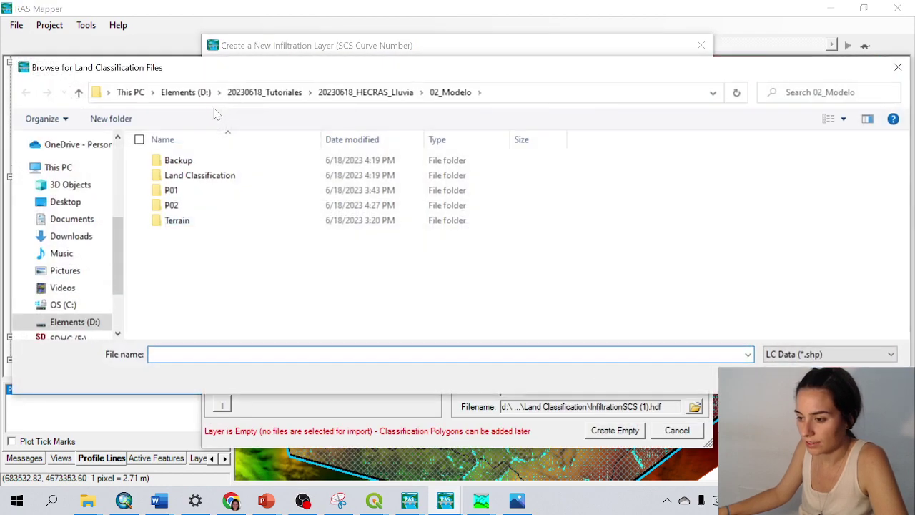
pyautogui.click(264, 92)
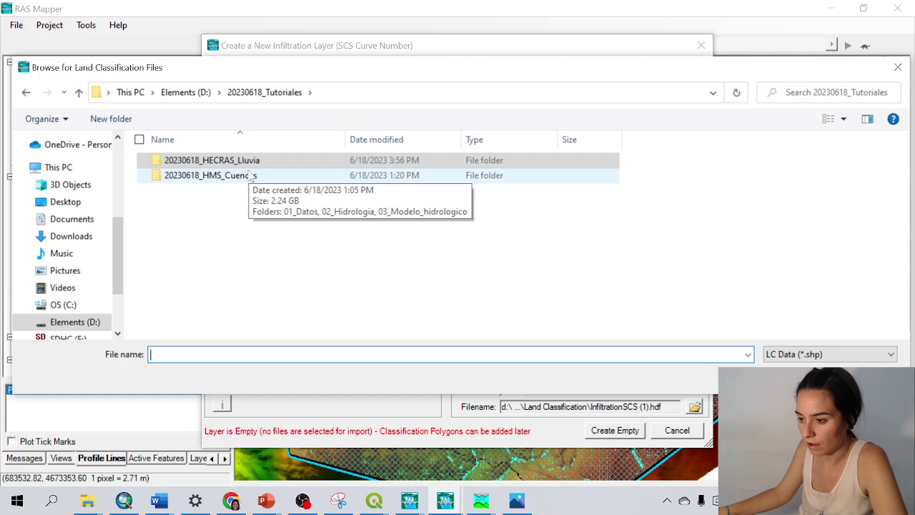
pyautogui.doubleClick(249, 175)
pyautogui.doubleClick(206, 160)
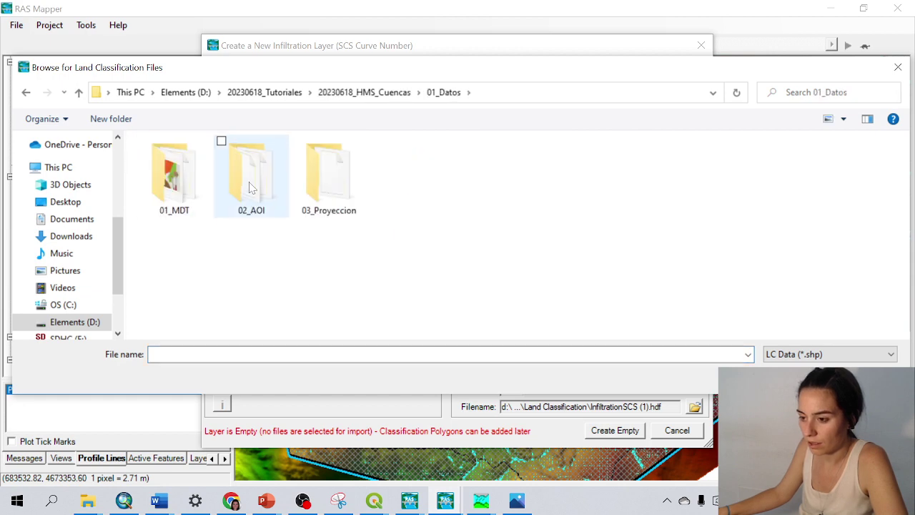
pyautogui.doubleClick(247, 187)
pyautogui.doubleClick(194, 164)
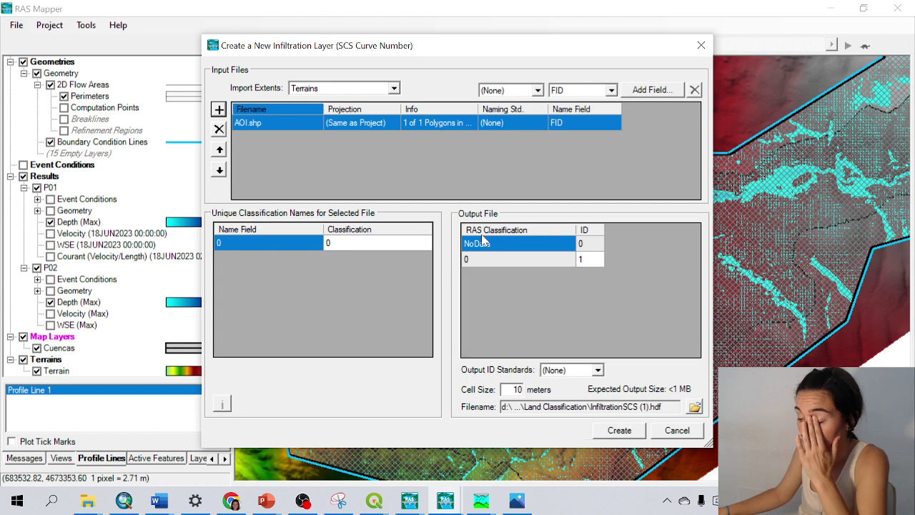
# Step: Import the shapefile's CN field as Curve Number data, giving the class a value of 77
pyautogui.click(641, 91)
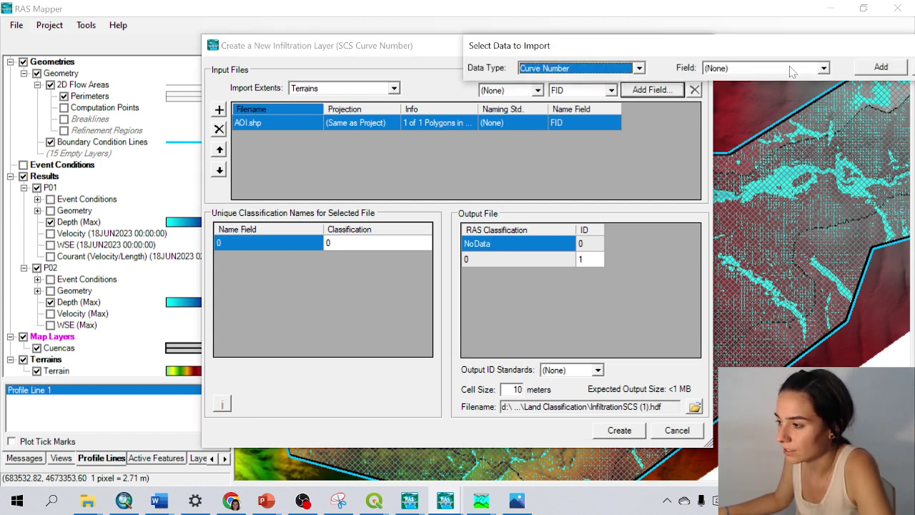
pyautogui.click(592, 67)
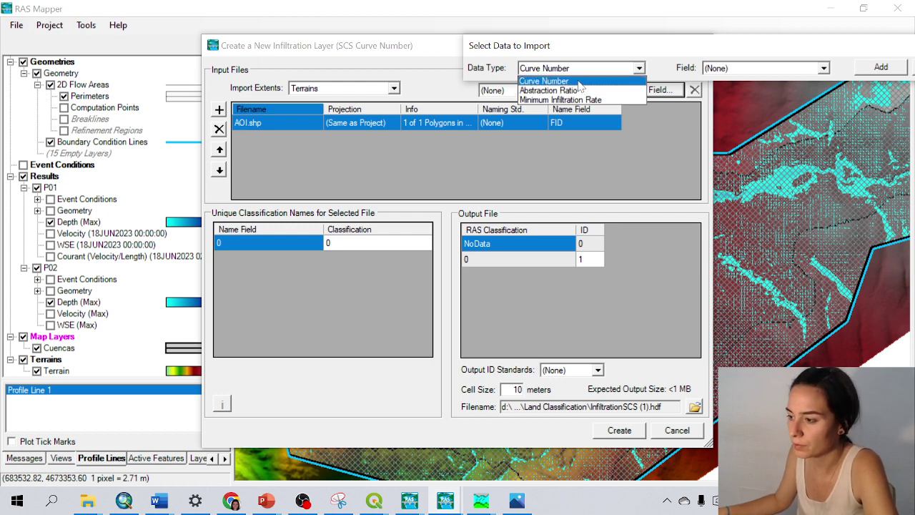
pyautogui.click(581, 81)
pyautogui.click(771, 69)
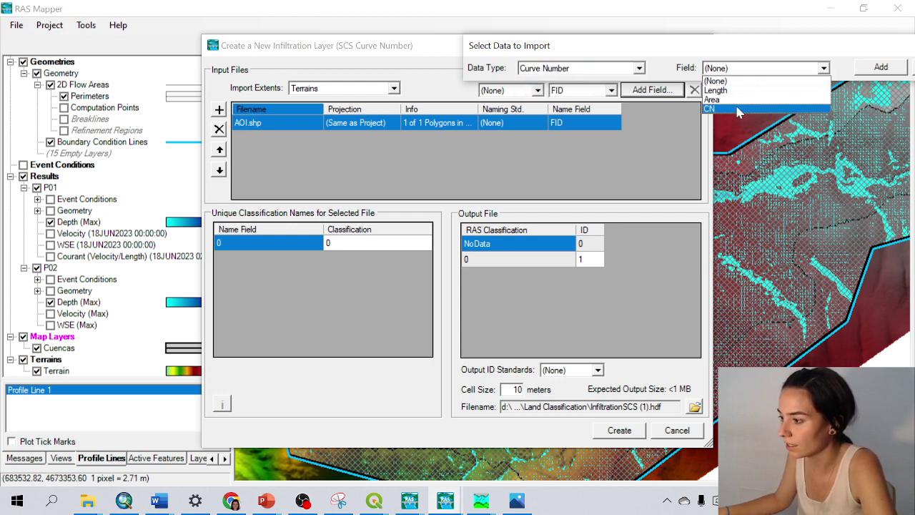
pyautogui.click(736, 109)
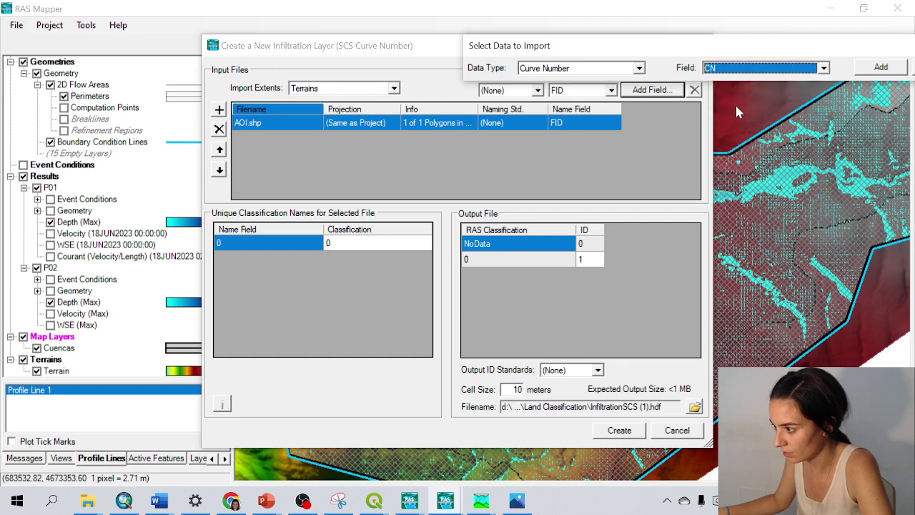
pyautogui.click(867, 68)
pyautogui.click(629, 261)
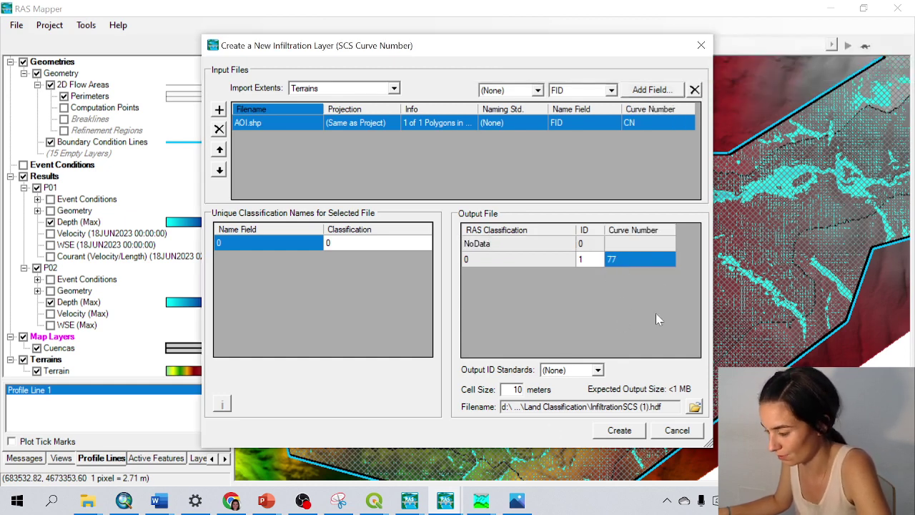
# Step: Name the output file InfiltrationSCS1, create the layer, and close the finished compute log
pyautogui.click(693, 407)
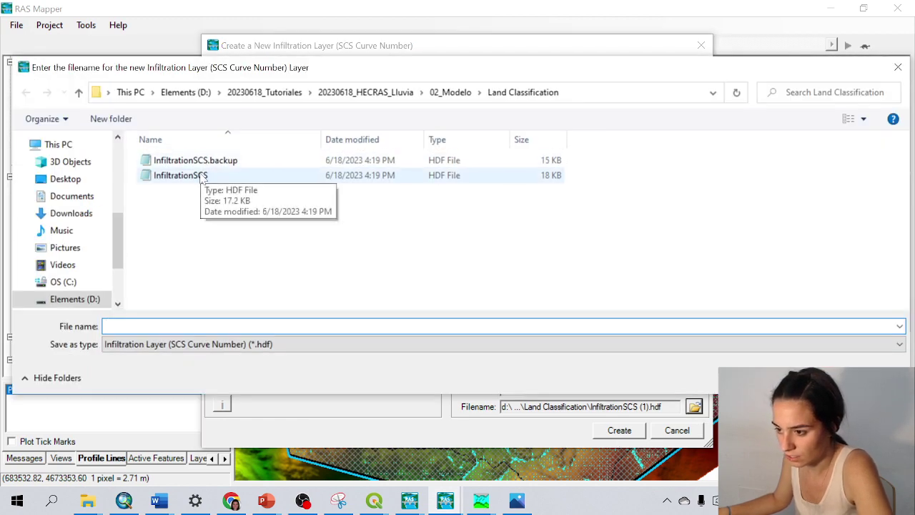
pyautogui.click(180, 176)
pyautogui.doubleClick(136, 326)
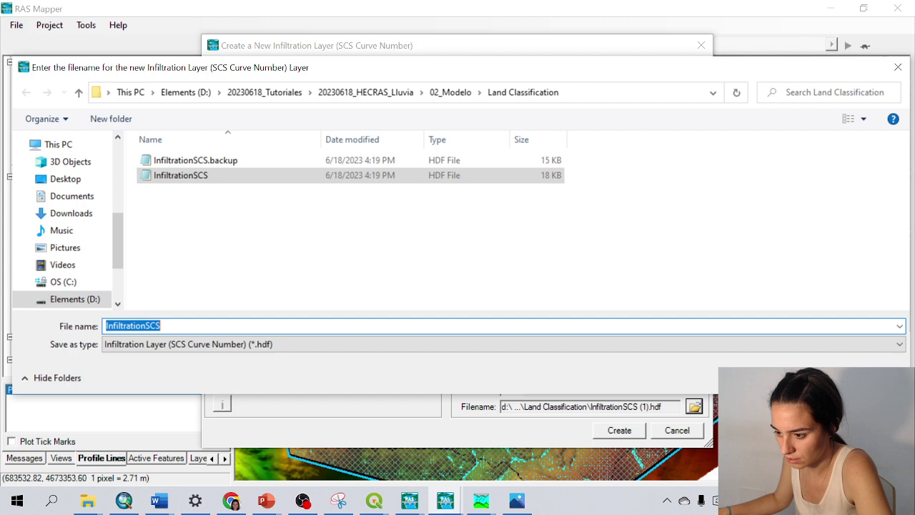
pyautogui.press('End')
pyautogui.write('1')
pyautogui.press('Return')
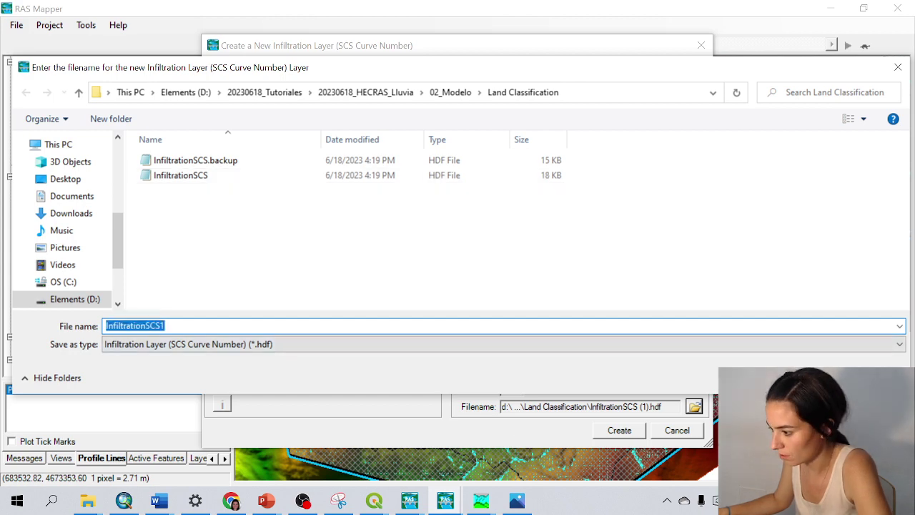
pyautogui.click(626, 433)
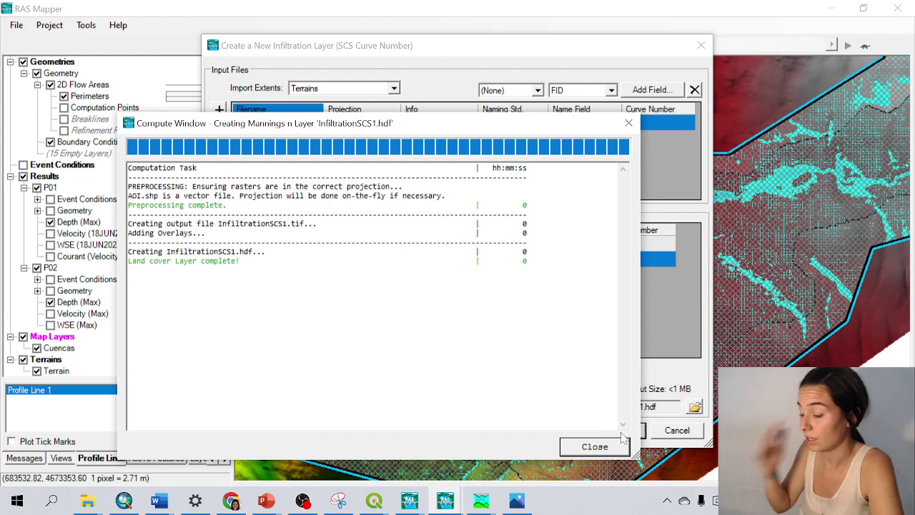
pyautogui.click(575, 444)
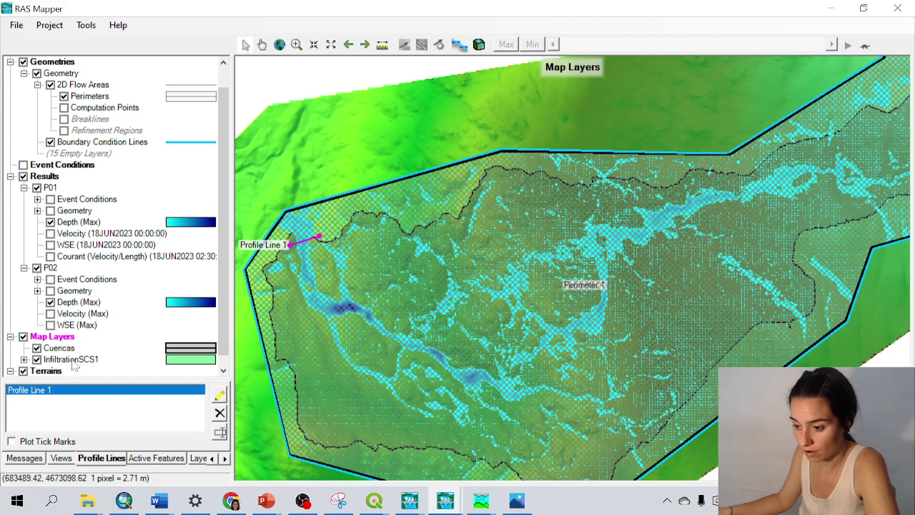
# Step: In InfiltrationSCS1's data table, enter abstraction ratio 0.2 for the curve number 77 class
pyautogui.rightClick(75, 360)
pyautogui.click(107, 293)
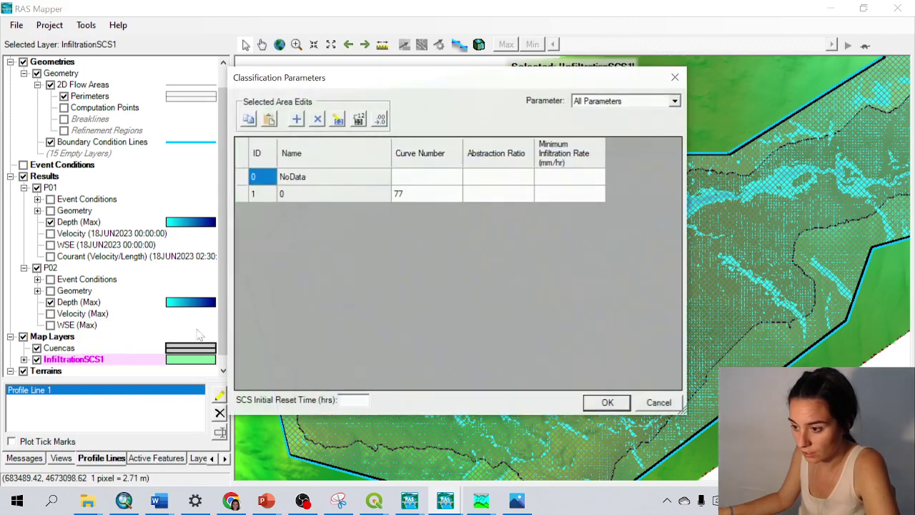
pyautogui.click(502, 201)
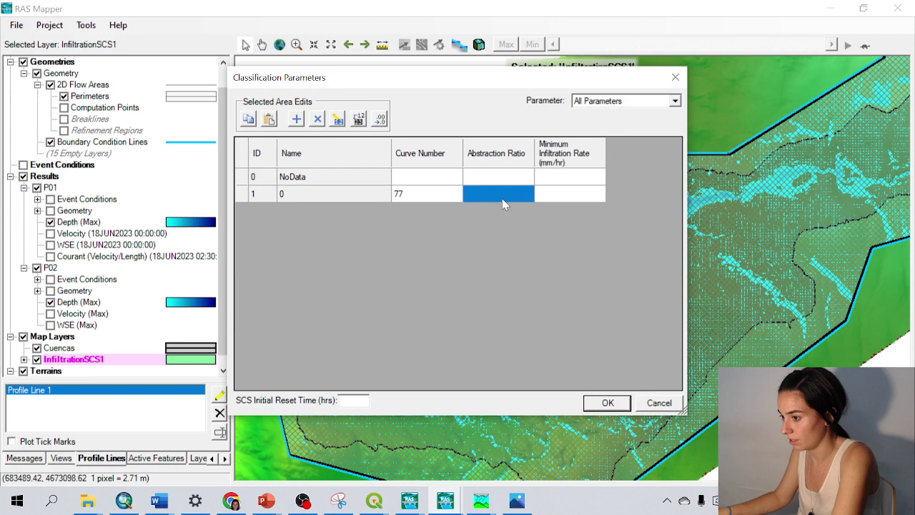
pyautogui.write('0.2')
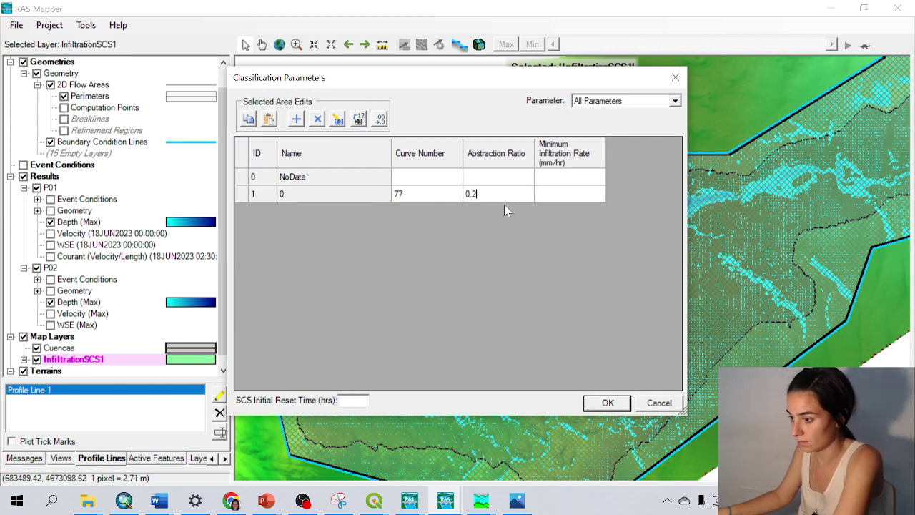
pyautogui.press('Return')
pyautogui.click(609, 405)
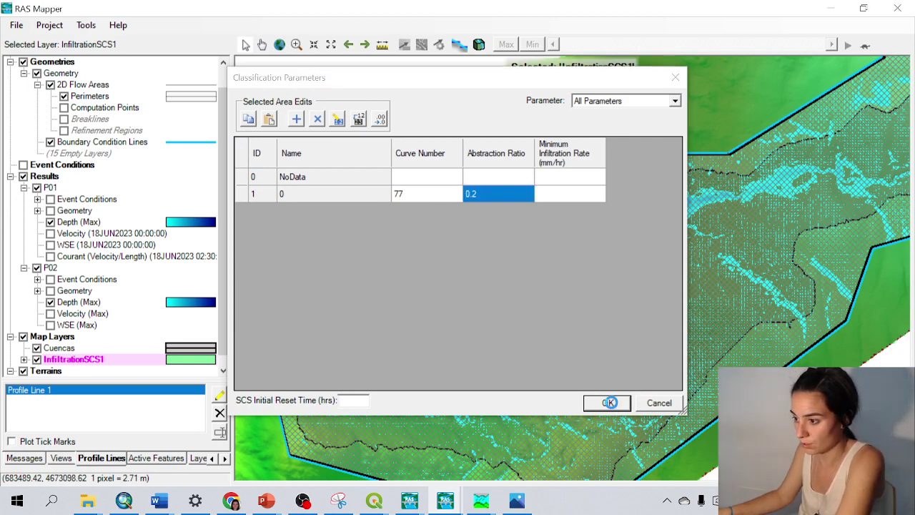
# Step: In Manage Geometry Associations, choose InfiltrationSCS1 as the Geometry's infiltration layer
pyautogui.rightClick(62, 74)
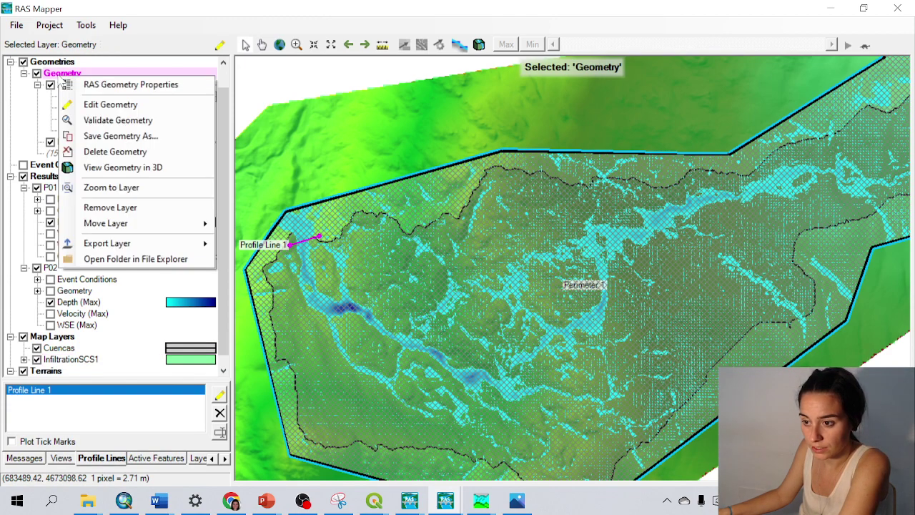
pyautogui.rightClick(56, 63)
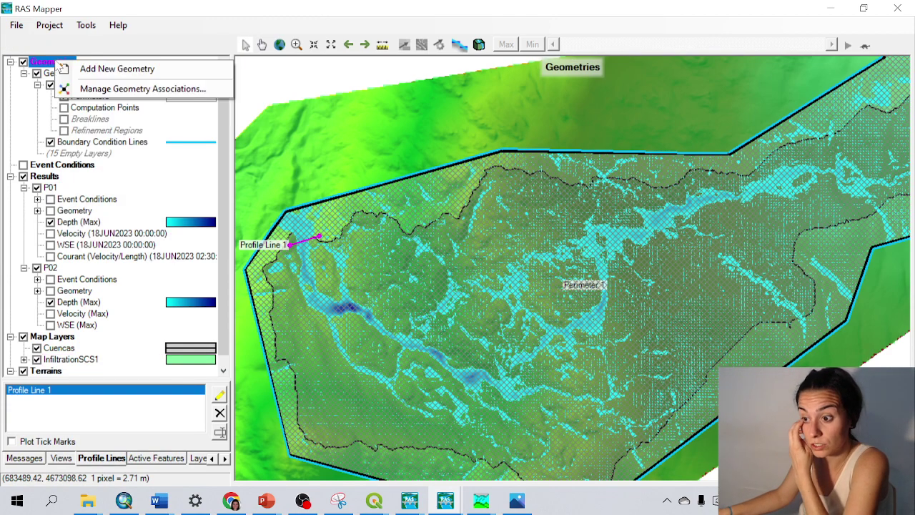
pyautogui.click(64, 88)
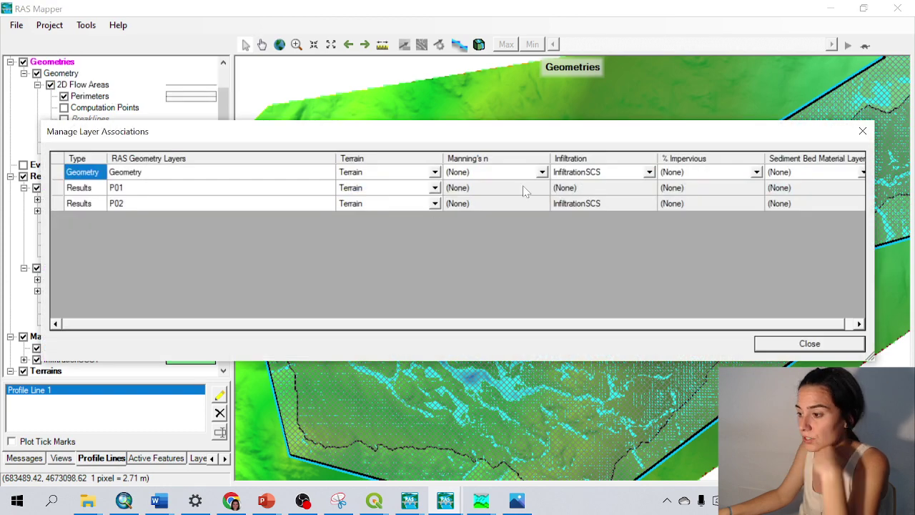
pyautogui.click(640, 173)
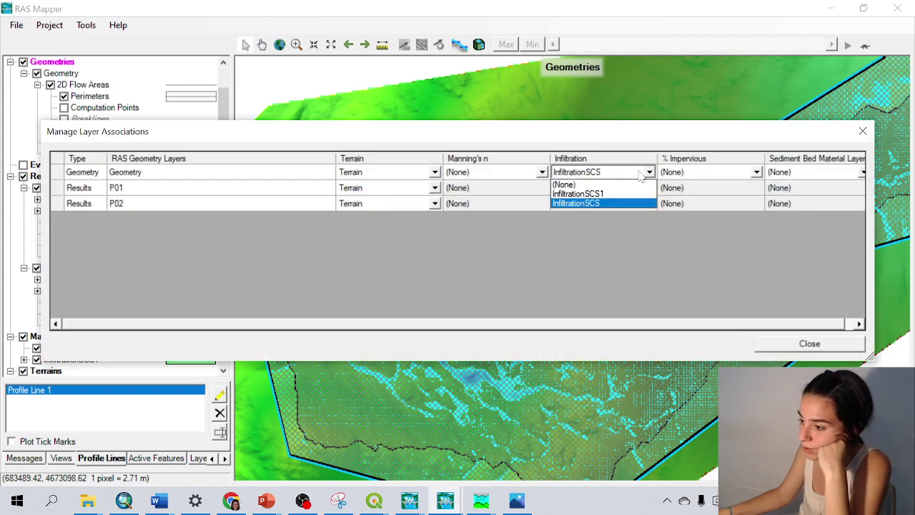
pyautogui.click(627, 193)
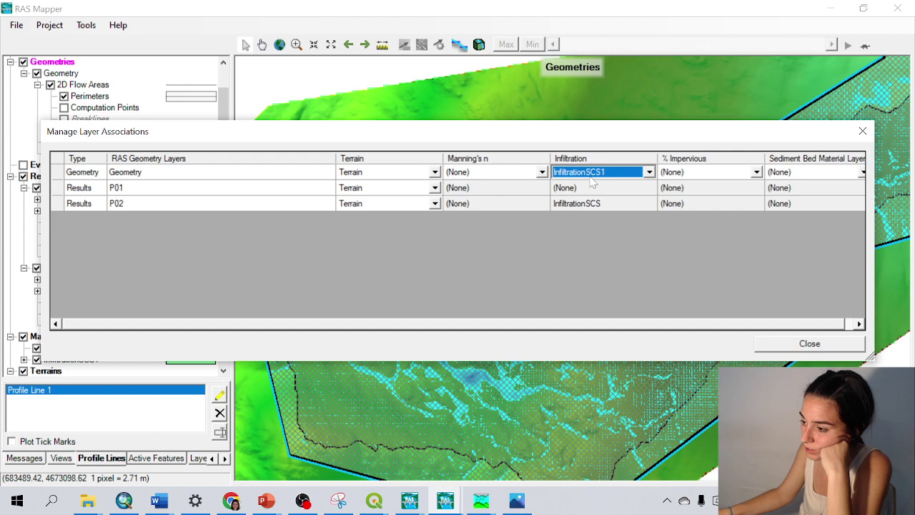
pyautogui.click(810, 346)
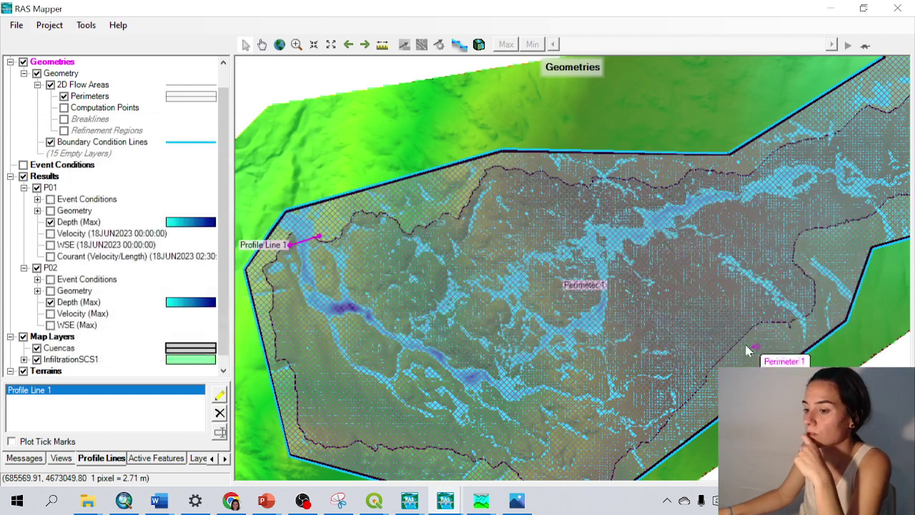
# Step: Save the unsteady plan as 'P03_Lluvia_infiltracion' with short ID 'P03', then compute it
pyautogui.moveTo(409, 500)
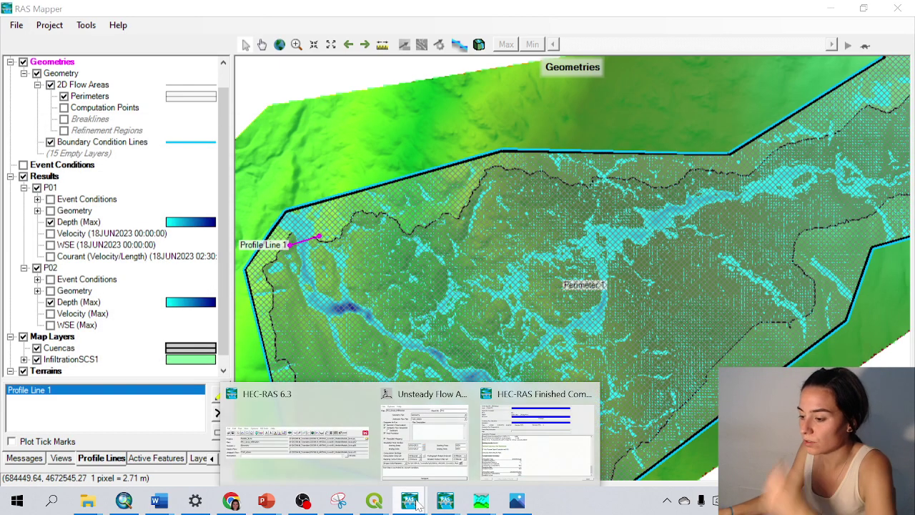
pyautogui.click(411, 422)
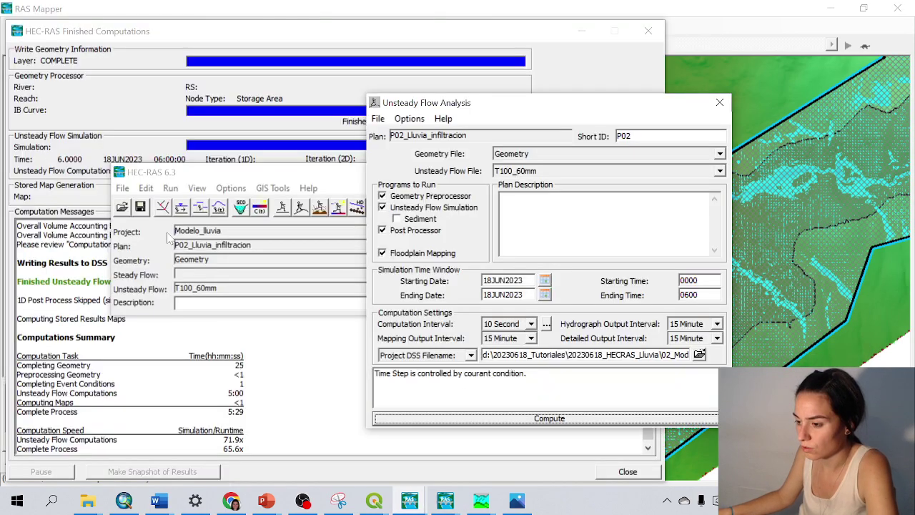
pyautogui.click(378, 119)
pyautogui.click(429, 179)
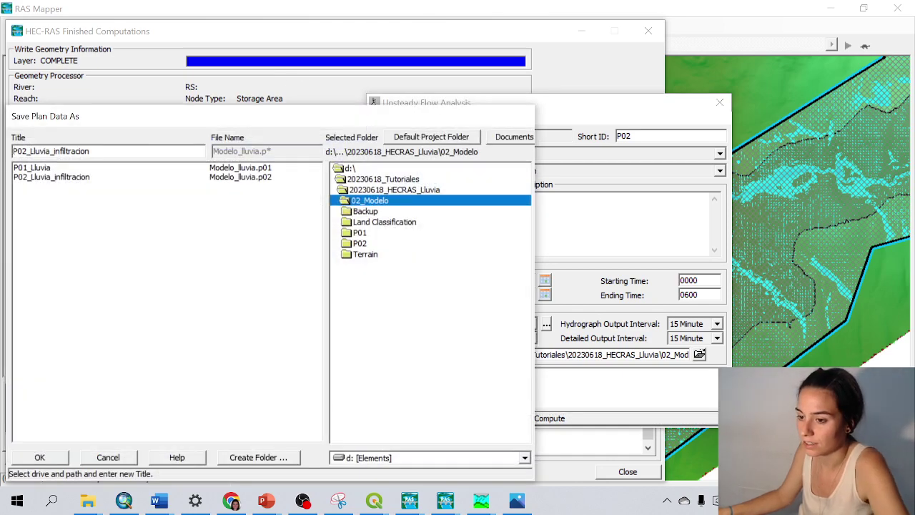
pyautogui.moveTo(27, 151); pyautogui.dragTo(23, 151)
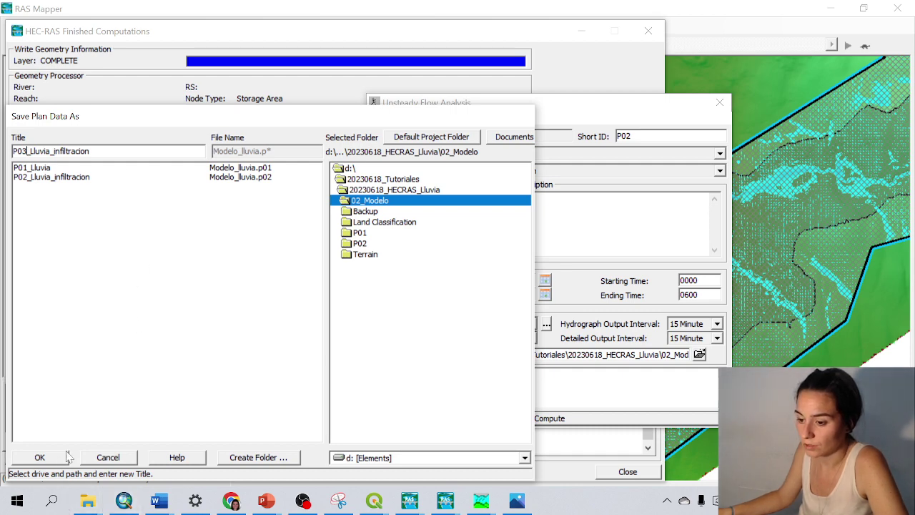
pyautogui.click(40, 459)
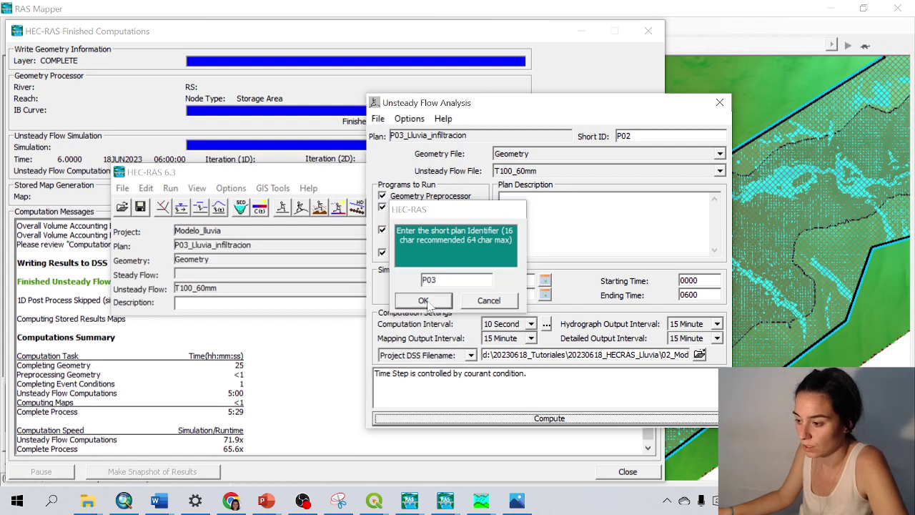
pyautogui.click(431, 302)
pyautogui.click(555, 422)
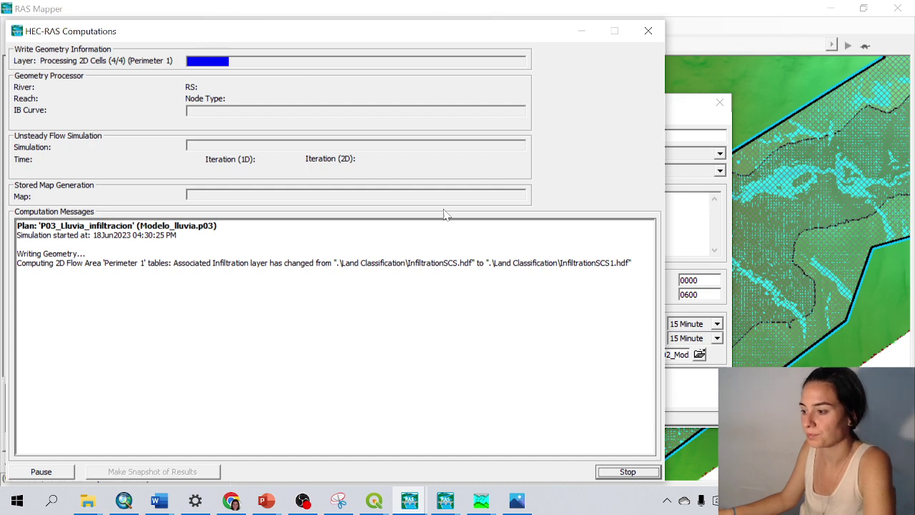
# Step: Return to RAS Mapper after the P03 computation runs
pyautogui.click(322, 262)
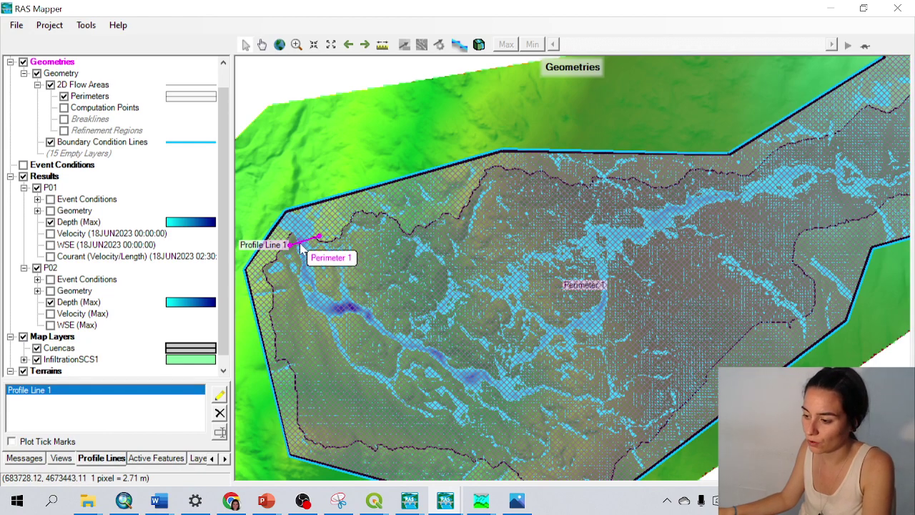
# Step: Plot flow at Profile Line 1 and read the peaks: about 37 CMS for P01, 23 CMS for P02
pyautogui.rightClick(55, 390)
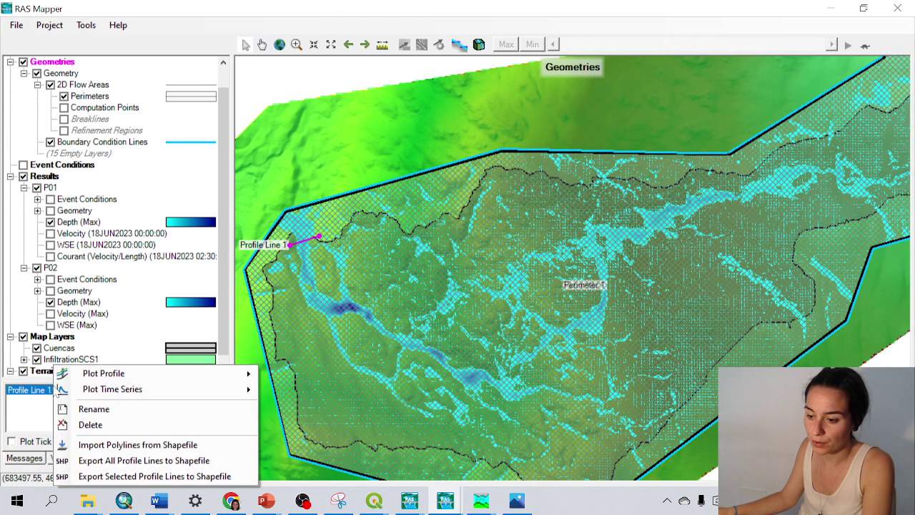
pyautogui.moveTo(172, 390)
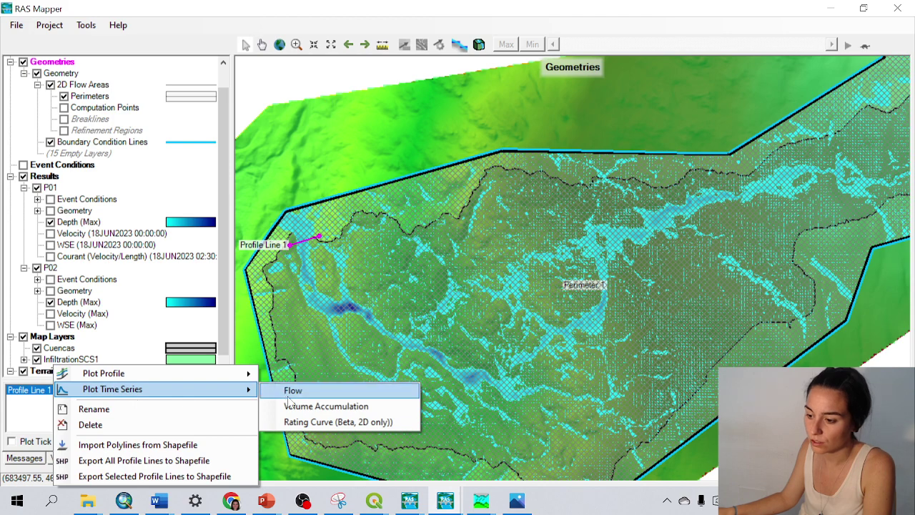
pyautogui.click(290, 394)
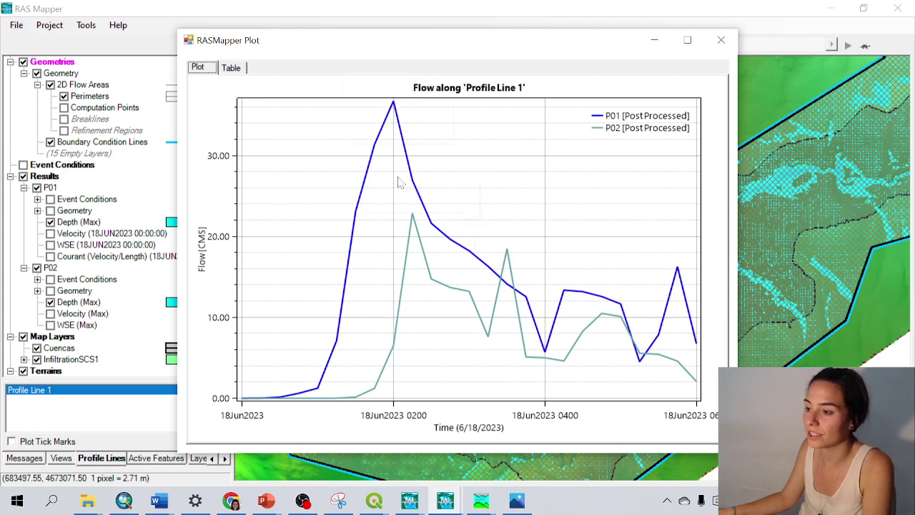
pyautogui.moveTo(415, 224)
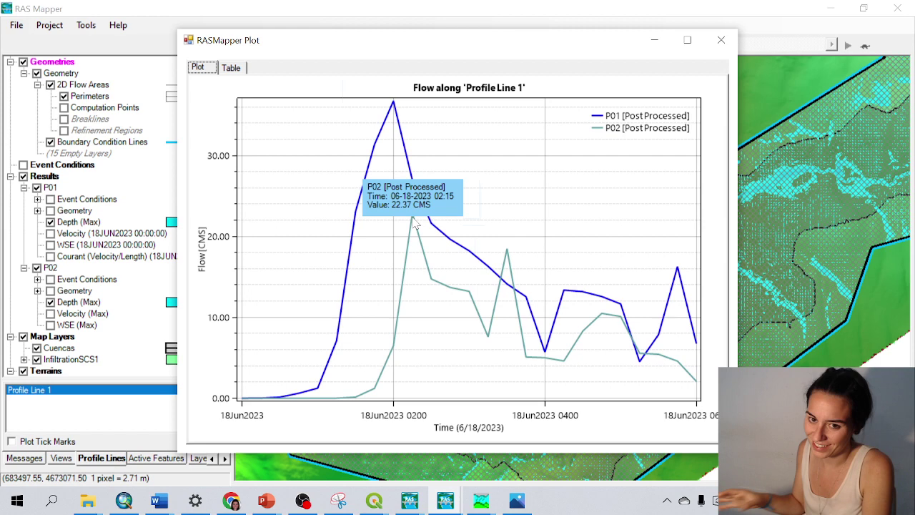
pyautogui.moveTo(558, 369)
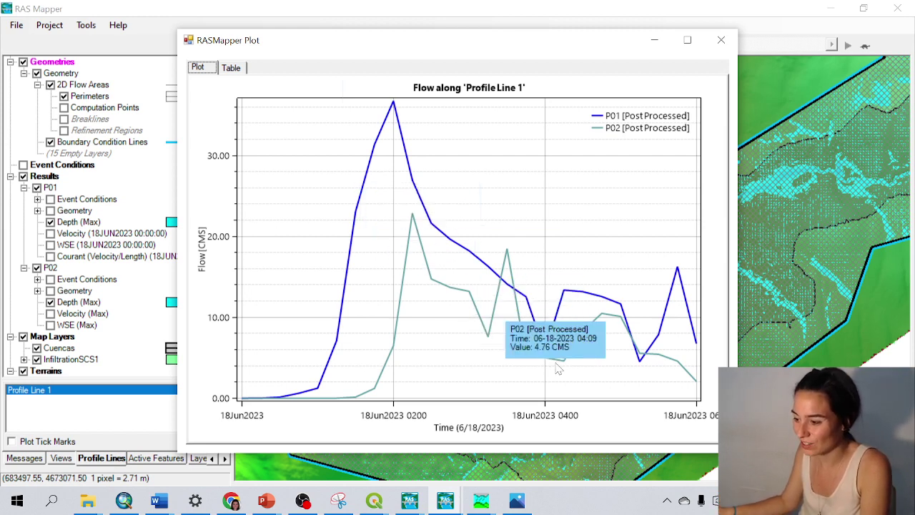
pyautogui.moveTo(692, 377)
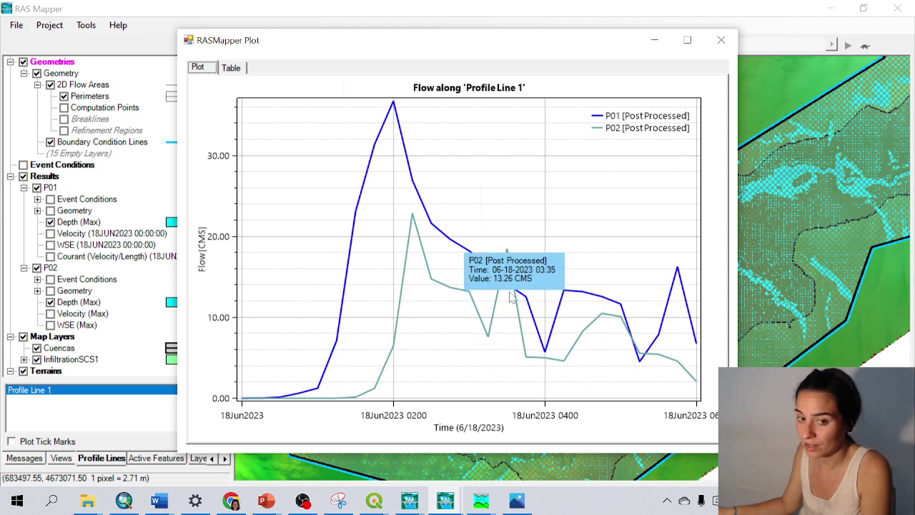
pyautogui.moveTo(537, 299)
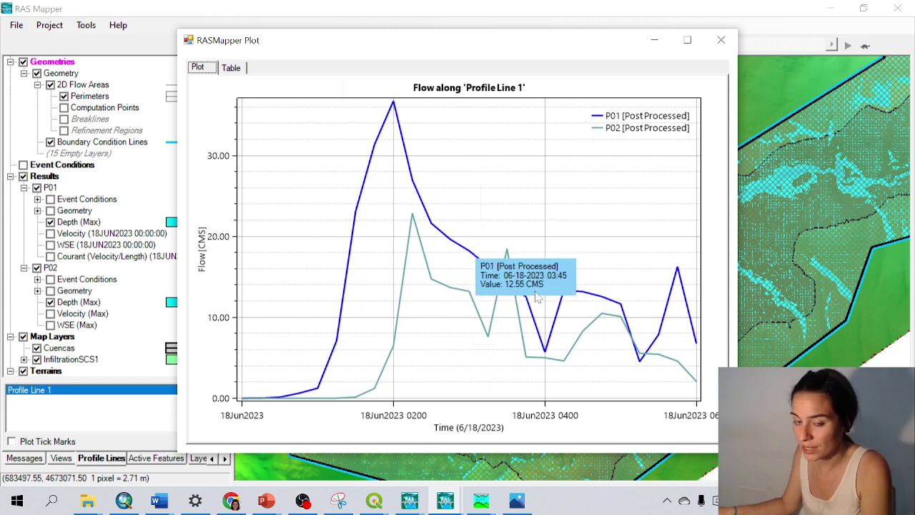